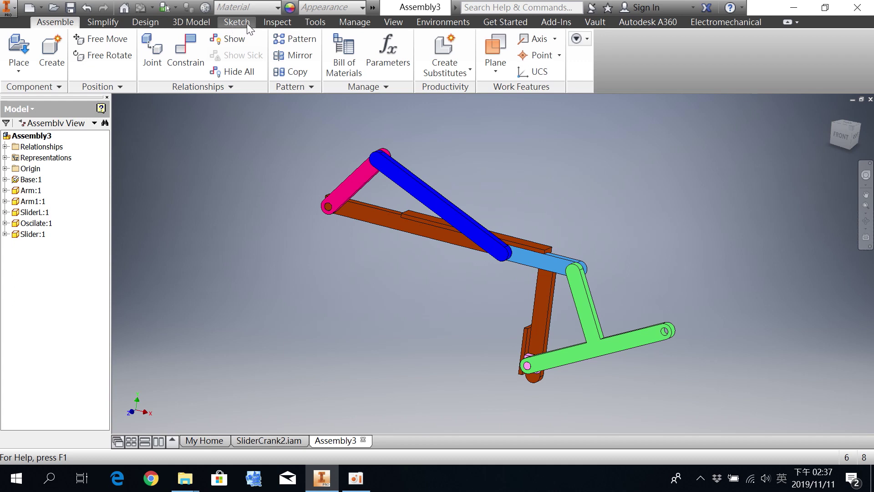
Enter the Dynamic Simulation environment for the assembly, declining the tutorial and acknowledging the over-constrained mechanism warning.
click(427, 23)
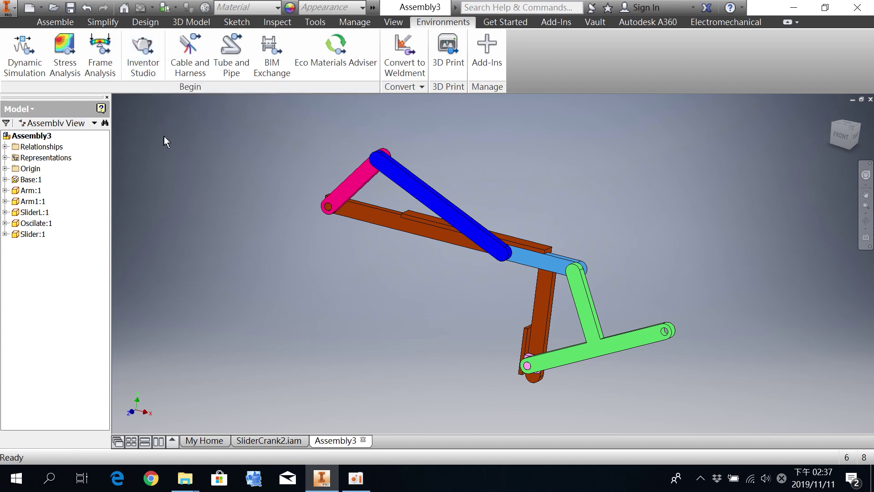
click(23, 56)
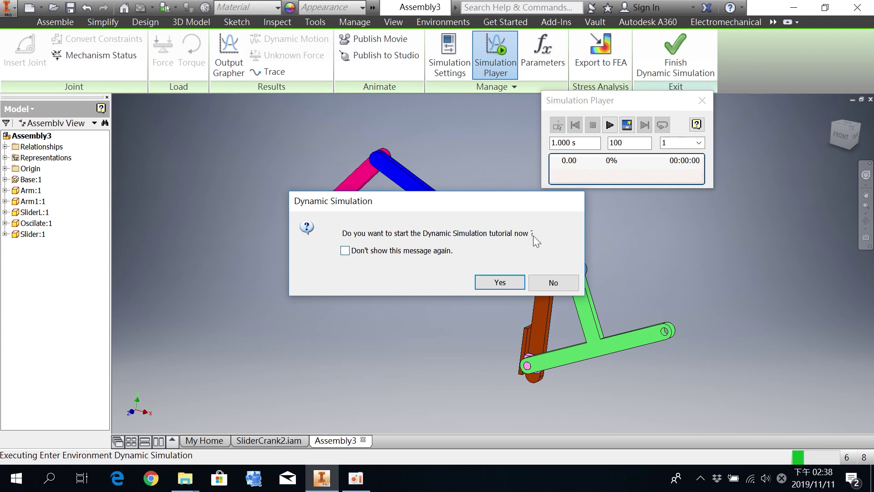
drag(470, 201, 344, 183)
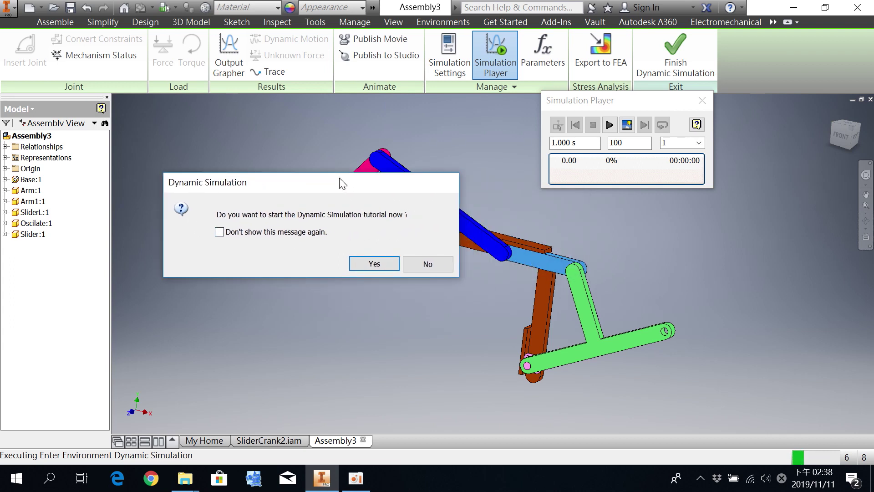
click(429, 265)
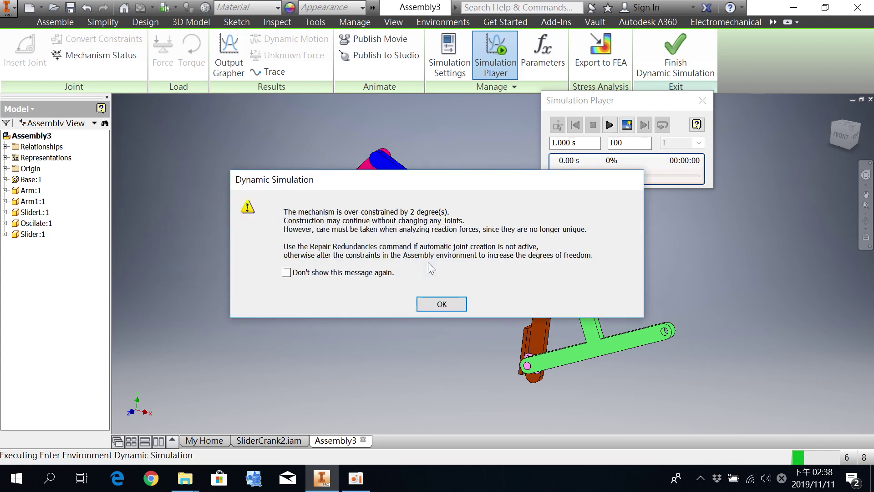
click(442, 304)
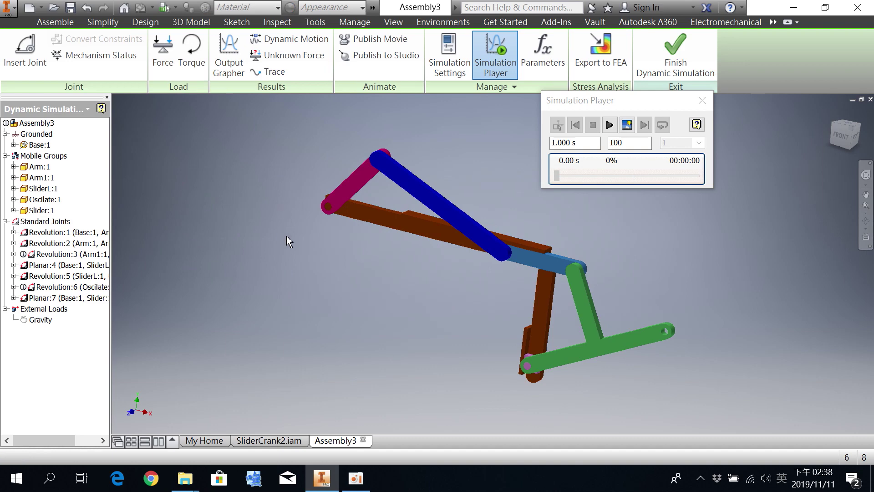
Switch the model's visual style to Technical Illustration.
mouse_move(416, 301)
shift+middle_down()
mouse_move(400, 306)
mouse_move(410, 302)
shift+middle_up()
click(389, 21)
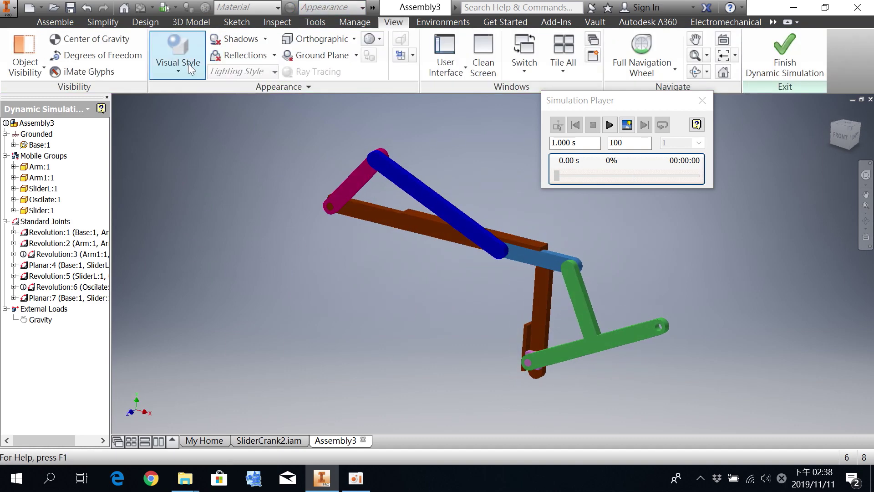
click(188, 63)
click(181, 379)
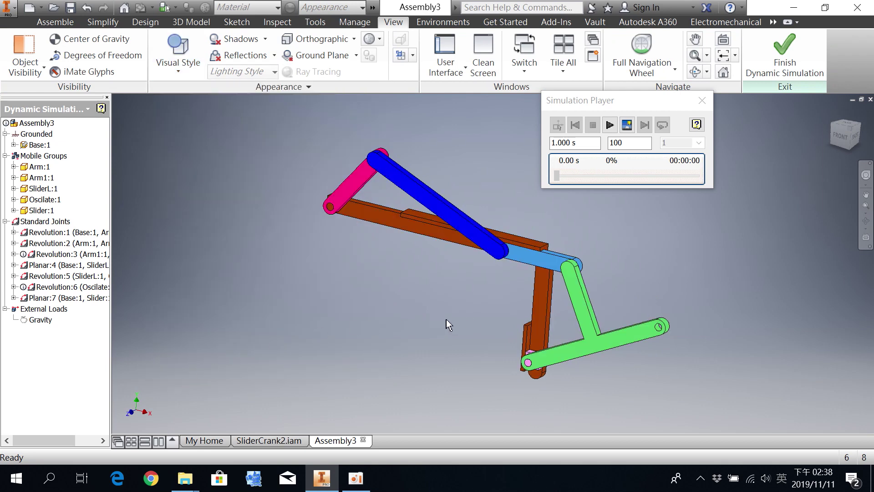
shift+middle_drag(446, 324, 416, 312)
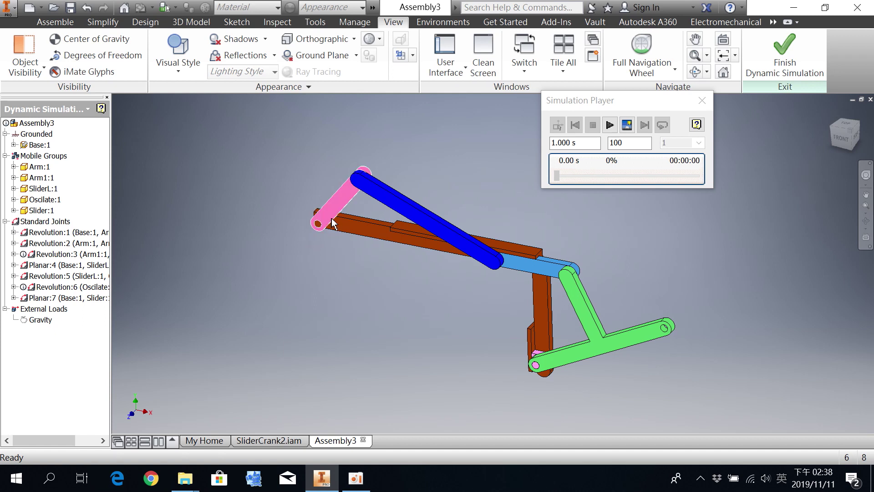
Examine which parts and coordinate axes belong to the Revolution:1 and Revolution:2 standard joints.
click(318, 226)
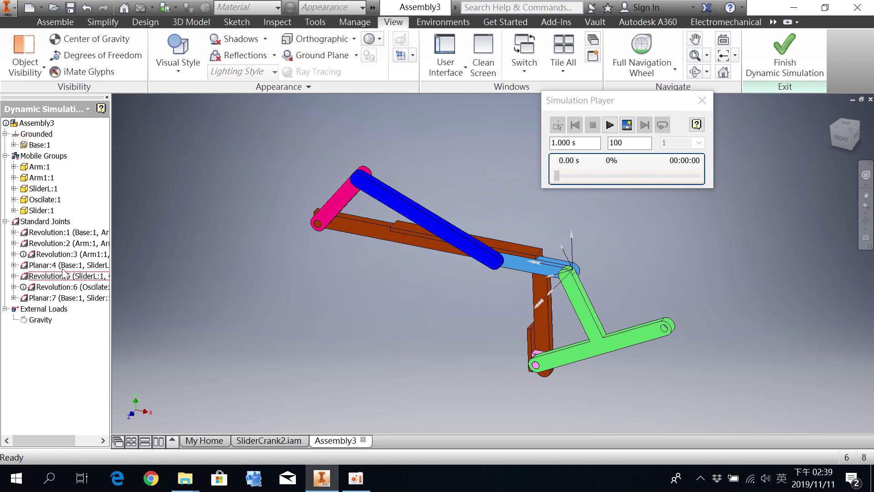
click(69, 232)
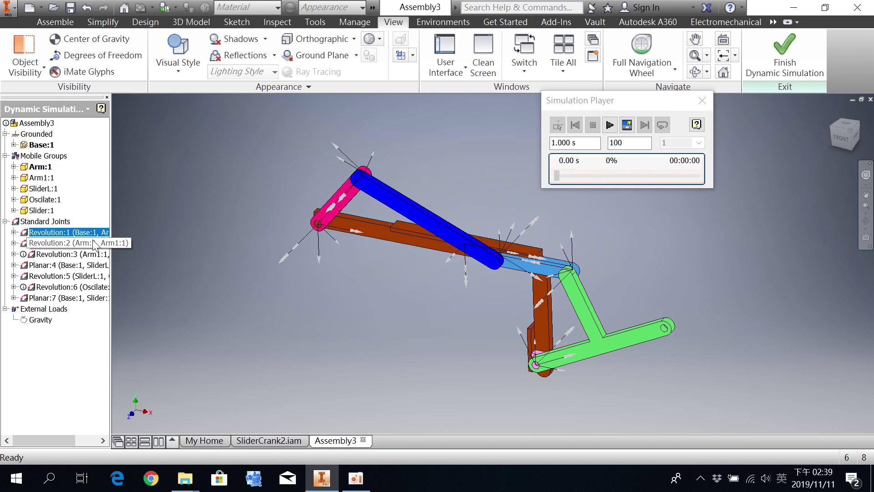
key(Down)
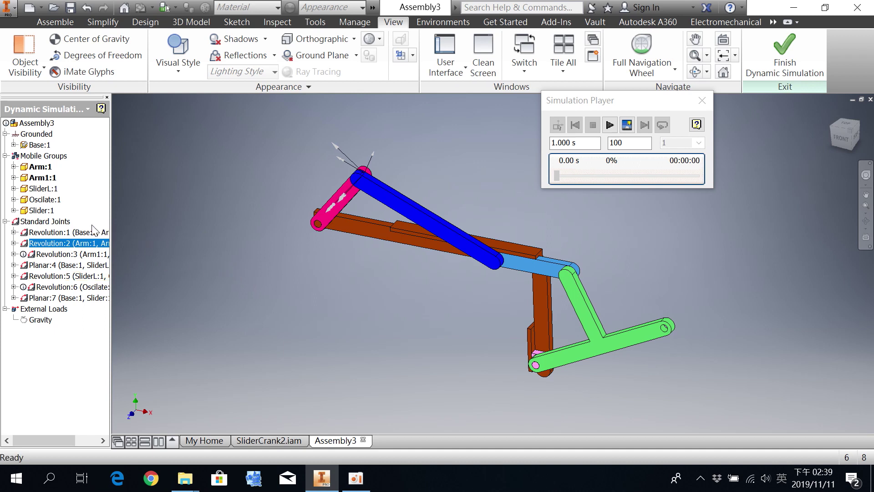
click(71, 233)
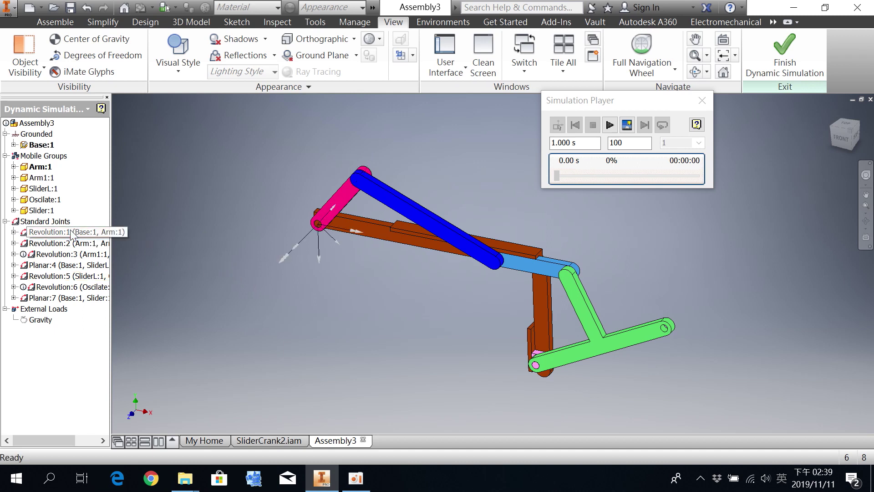
click(48, 234)
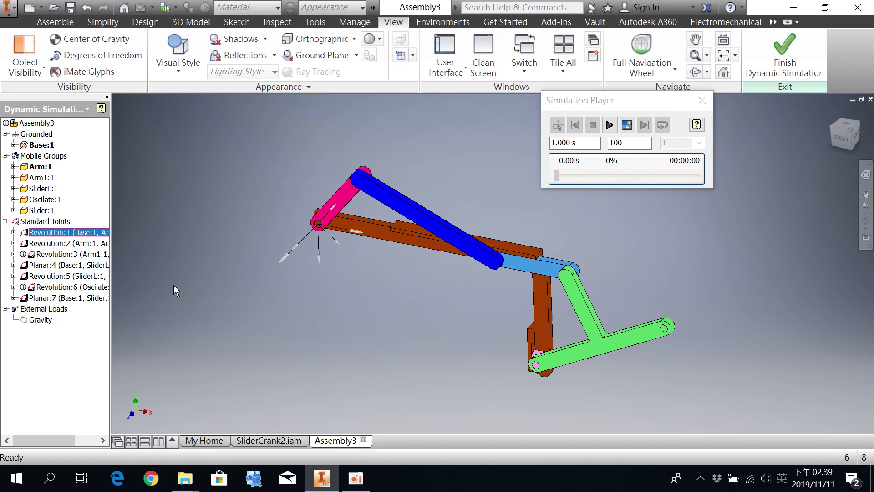
click(60, 243)
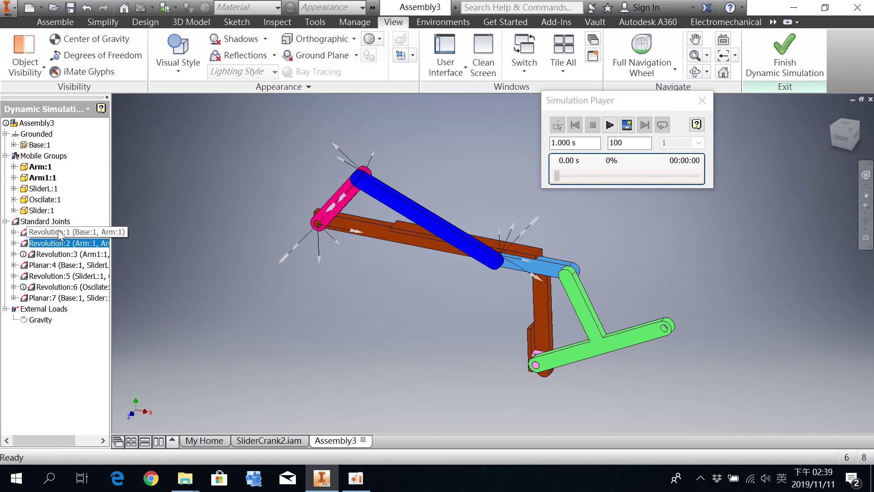
click(57, 232)
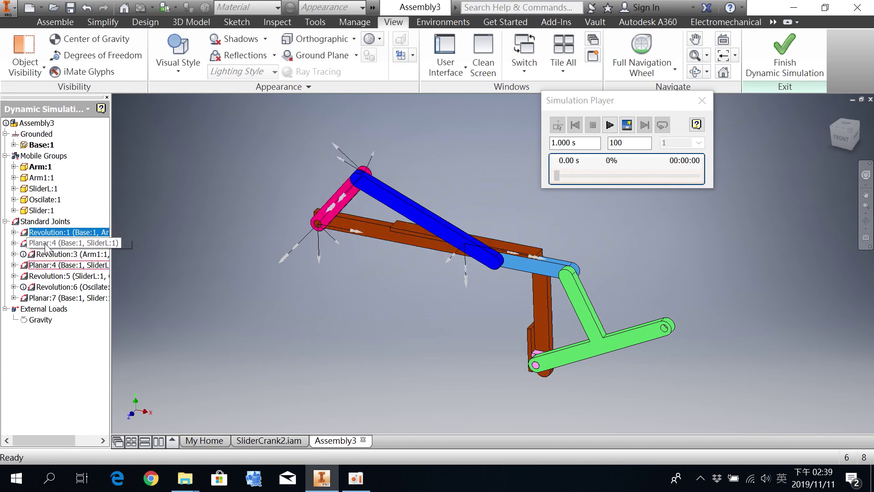
click(47, 244)
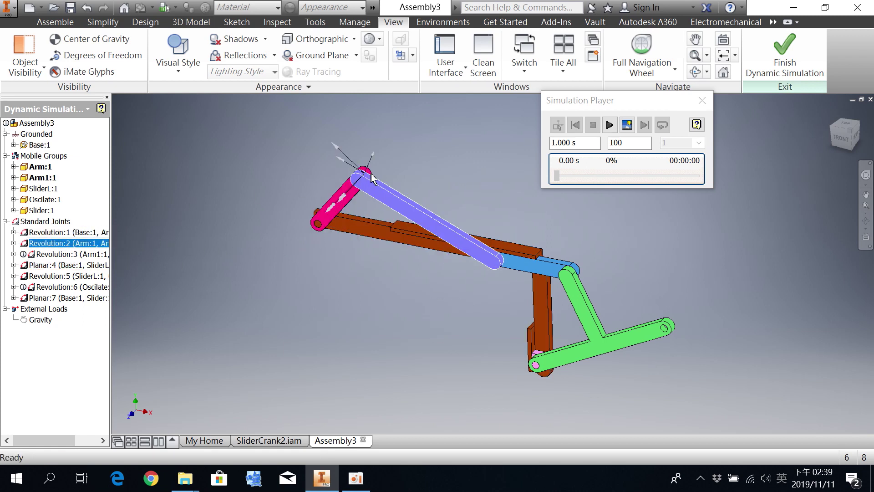
click(64, 232)
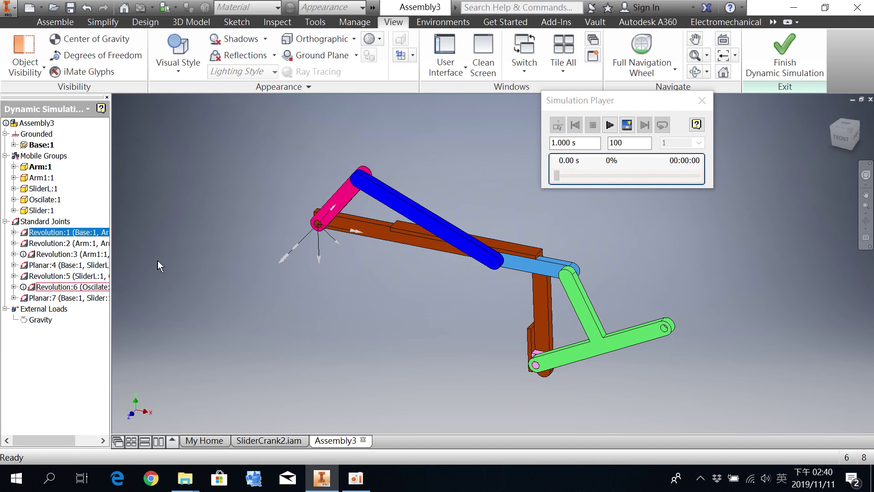
Open the dof 1 (R) settings in the properties of the Revolution:1 joint between Base:1 and Arm:1.
right_click(68, 234)
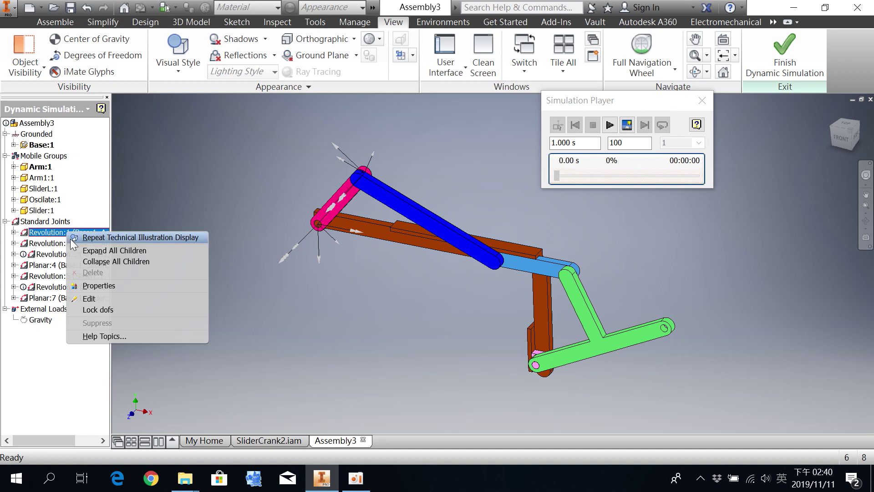
click(99, 287)
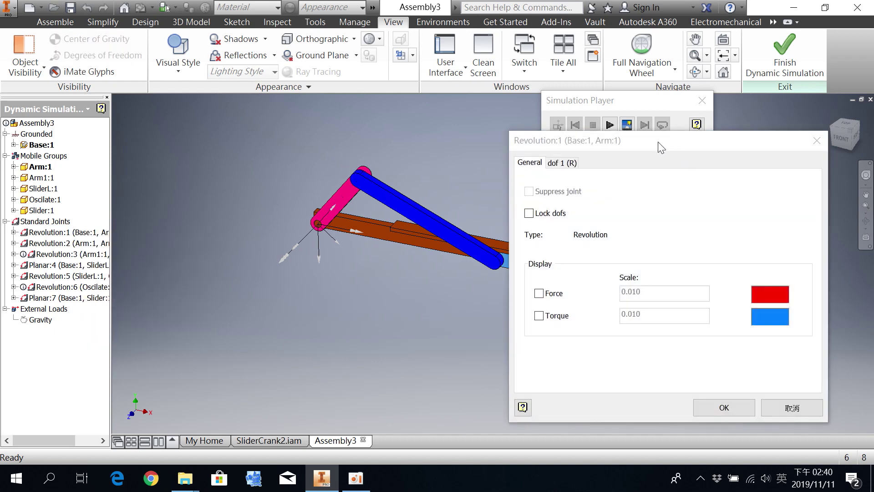
drag(658, 141, 692, 136)
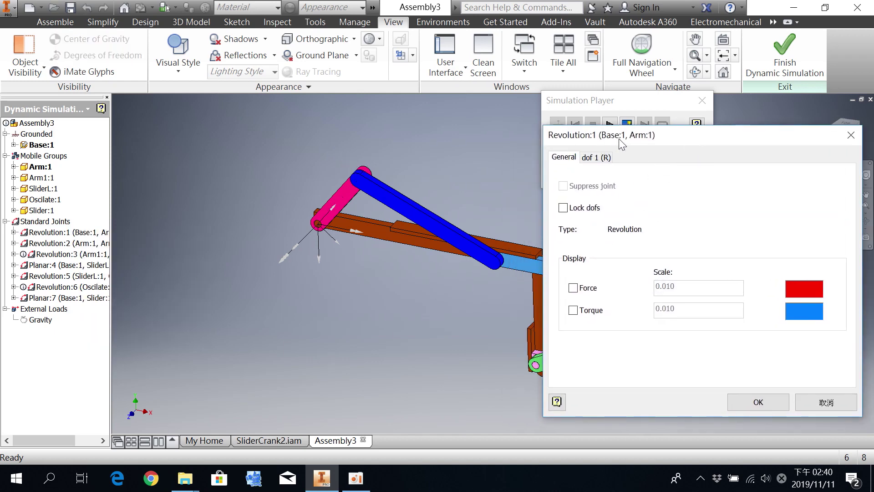
drag(618, 138, 595, 137)
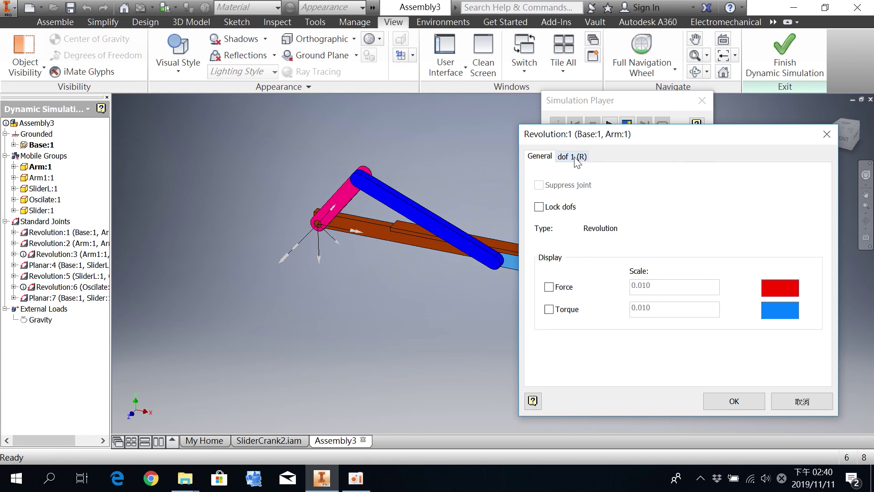
click(575, 157)
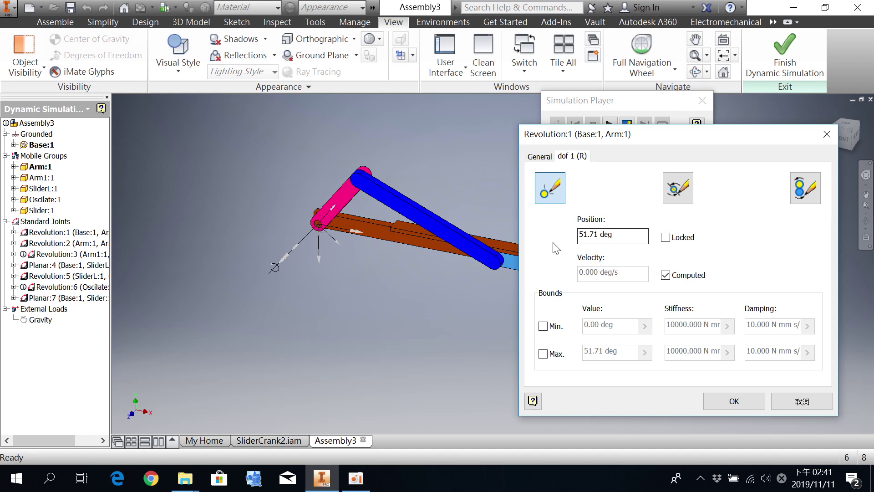
Set the Revolution:1 joint's initial position to 0 deg.
click(600, 237)
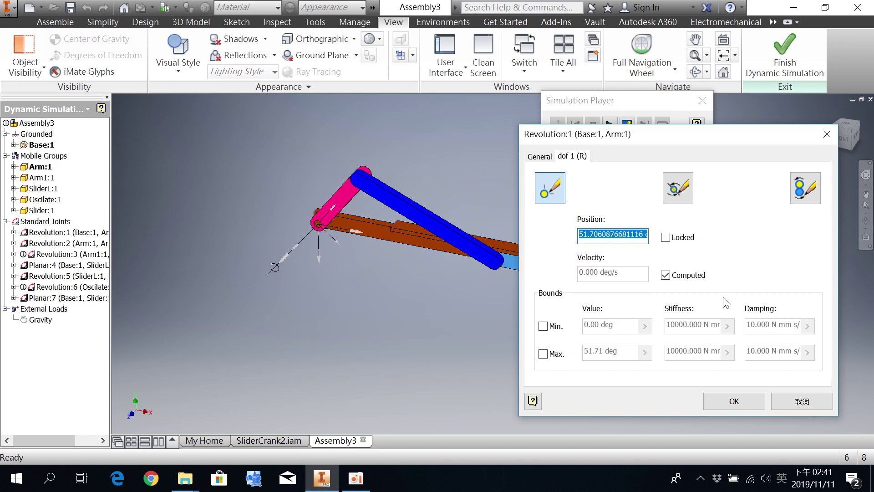
text(0)
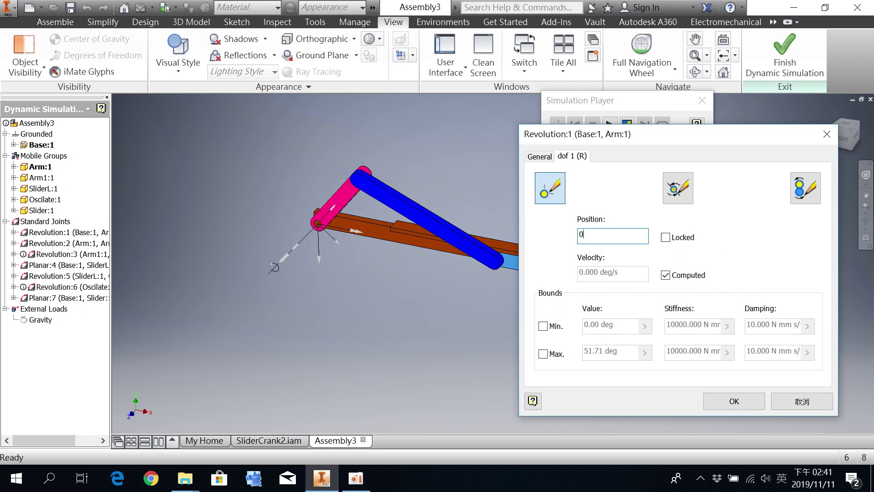
key(Tab)
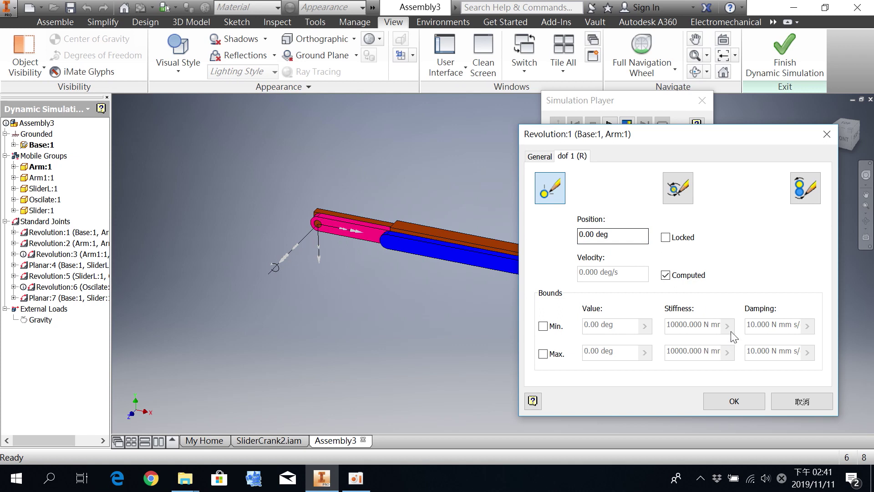
Set the Revolution:1 joint's initial position to 90 deg.
click(597, 233)
text(90)
key(Tab)
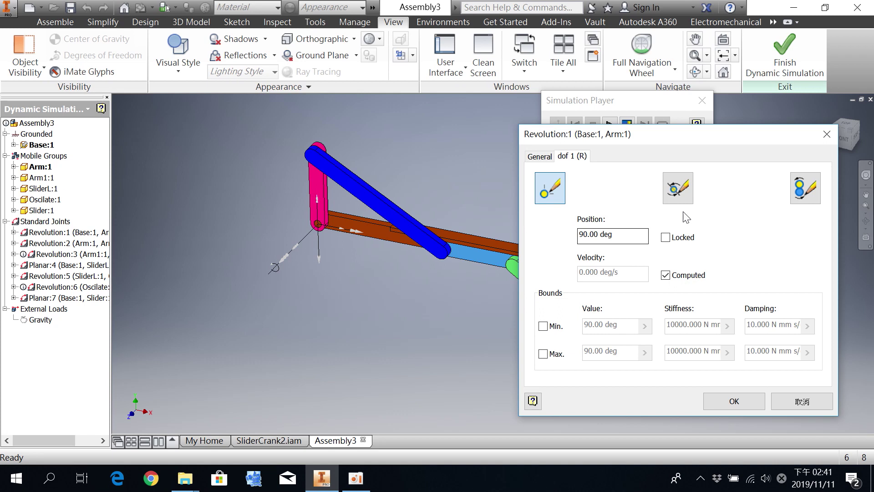
Enable imposed motion on the Revolution:1 joint, driven by a constant velocity of 120 deg/s, and accept the joint properties.
click(807, 189)
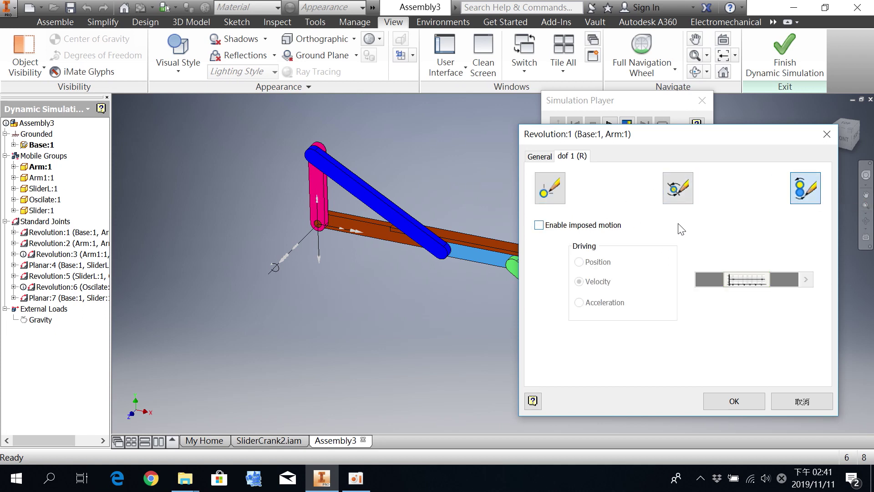
click(538, 225)
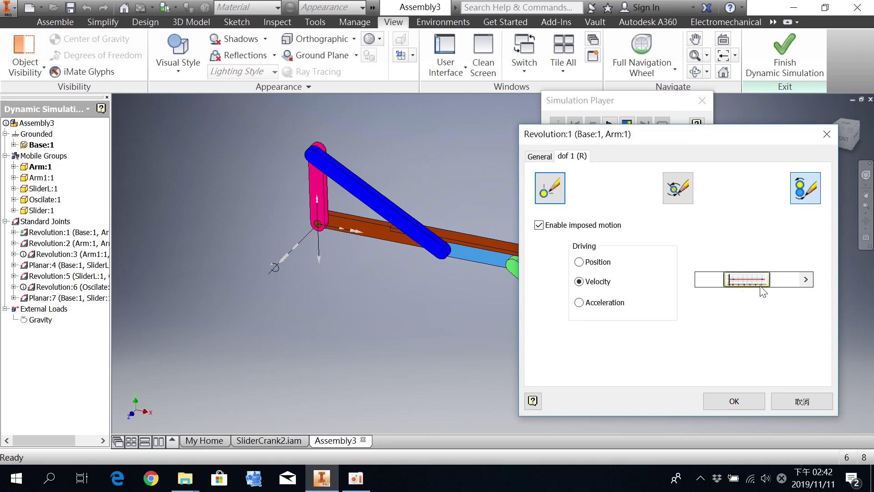
click(806, 281)
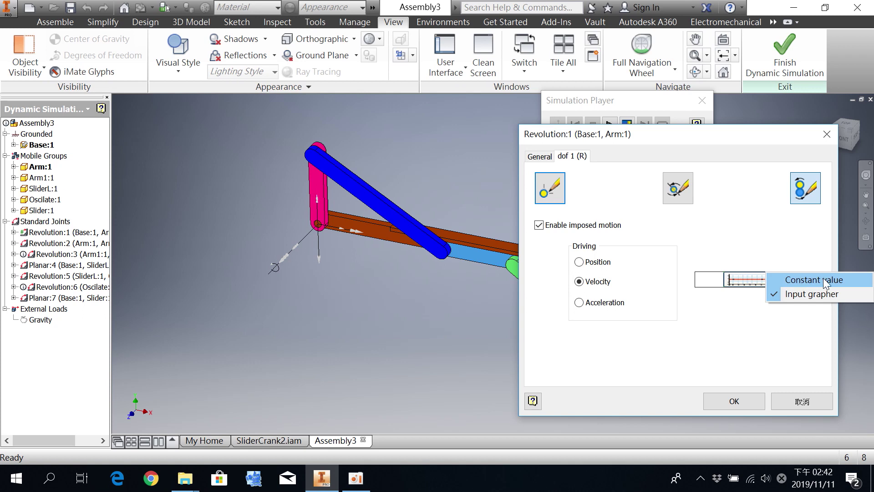
click(794, 276)
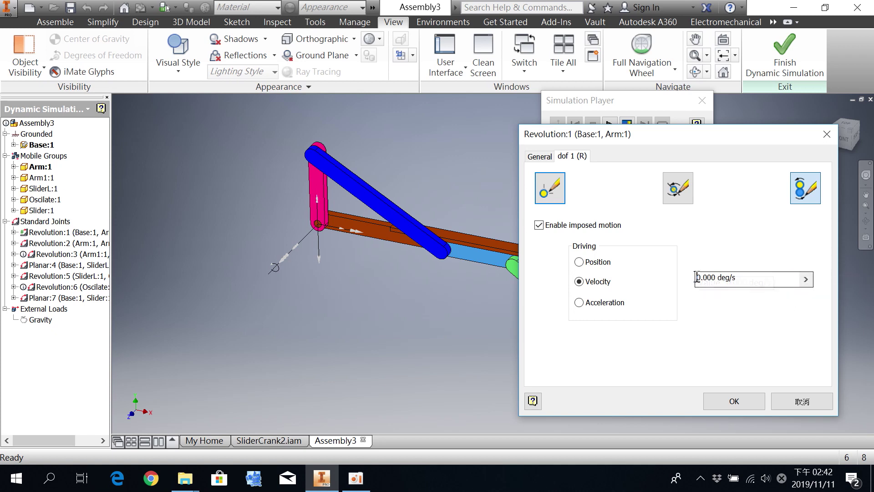
drag(696, 277, 743, 279)
key(F2)
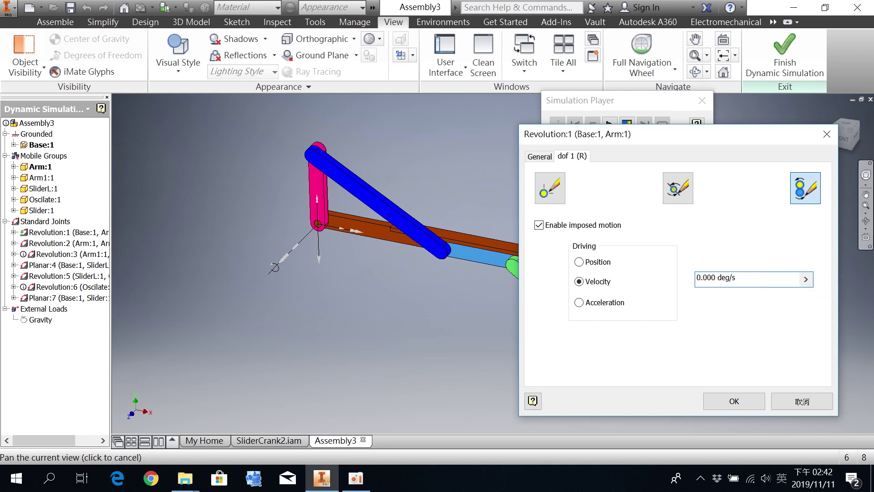
text(12)
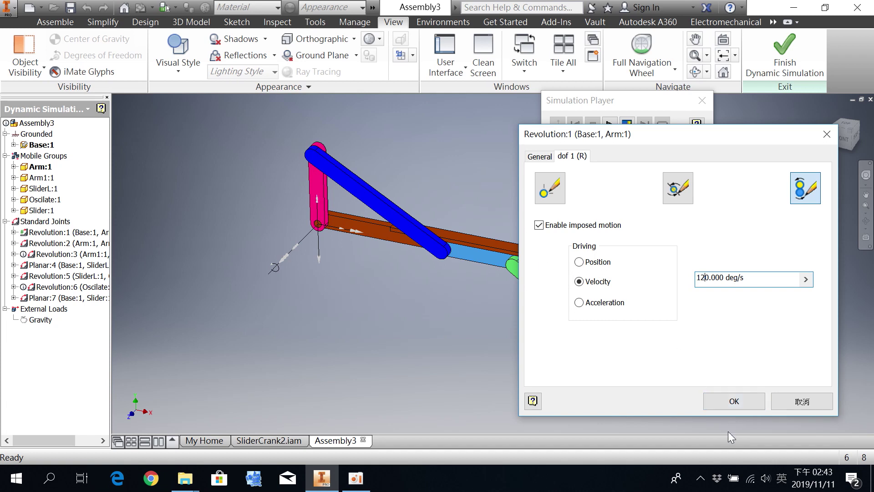
click(734, 401)
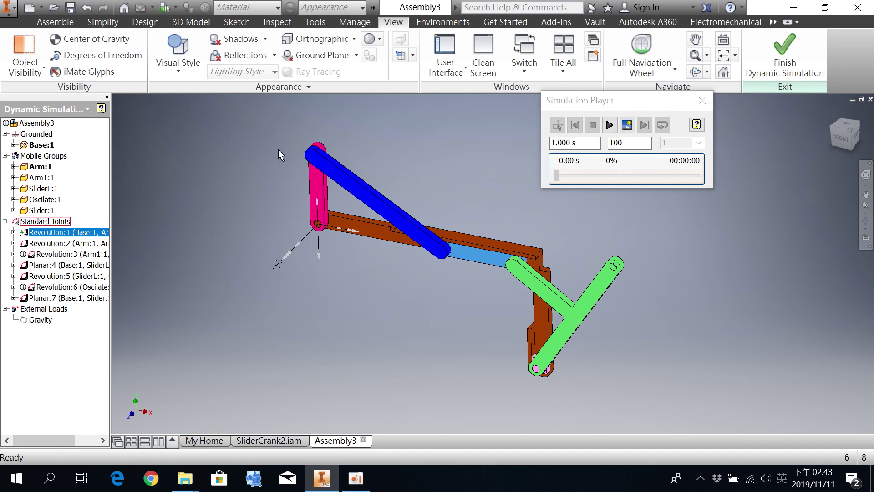
Set the simulation's final time to 3 s in the Simulation Player.
drag(627, 101, 595, 101)
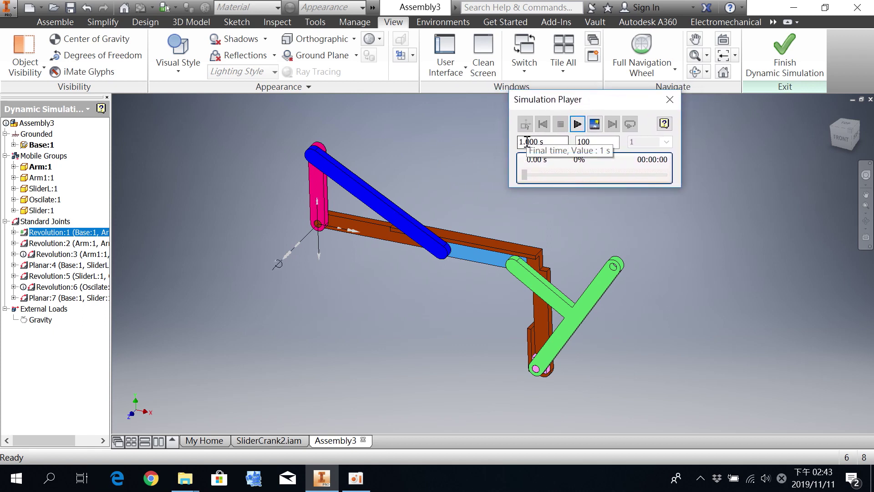
drag(519, 142, 548, 144)
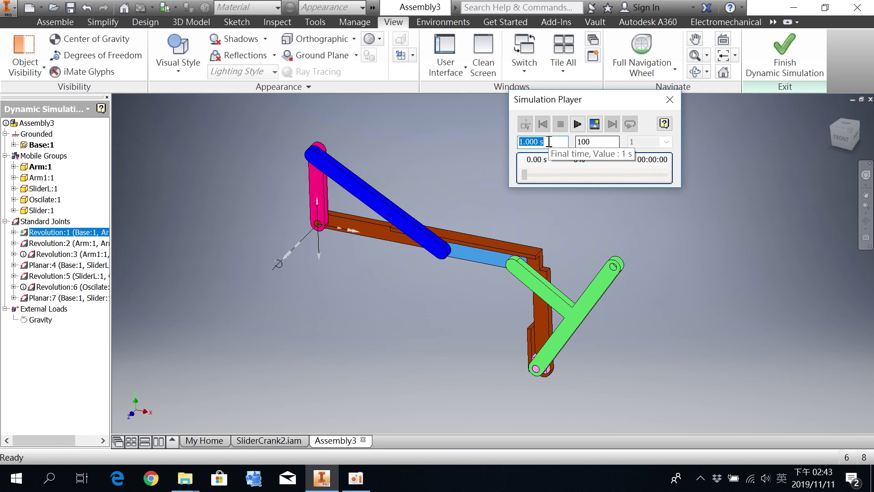
text(3)
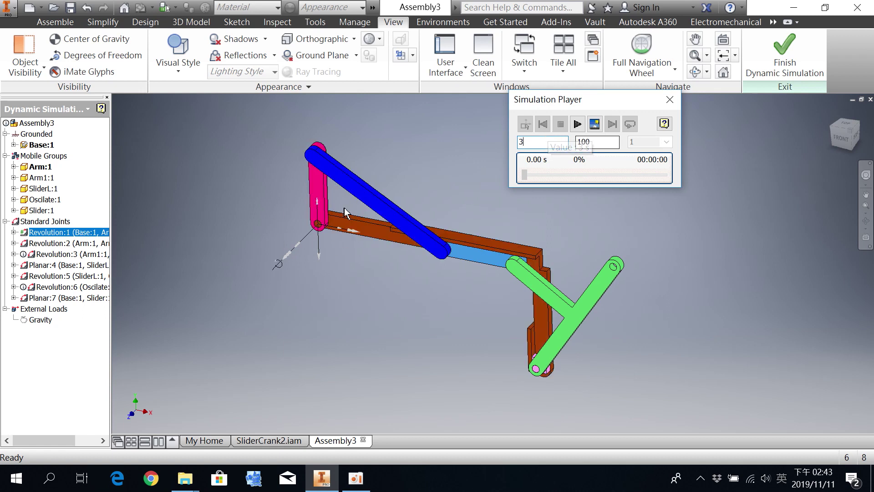
Try 300 and 30 as the number of images for the simulation.
double_click(592, 142)
text(300)
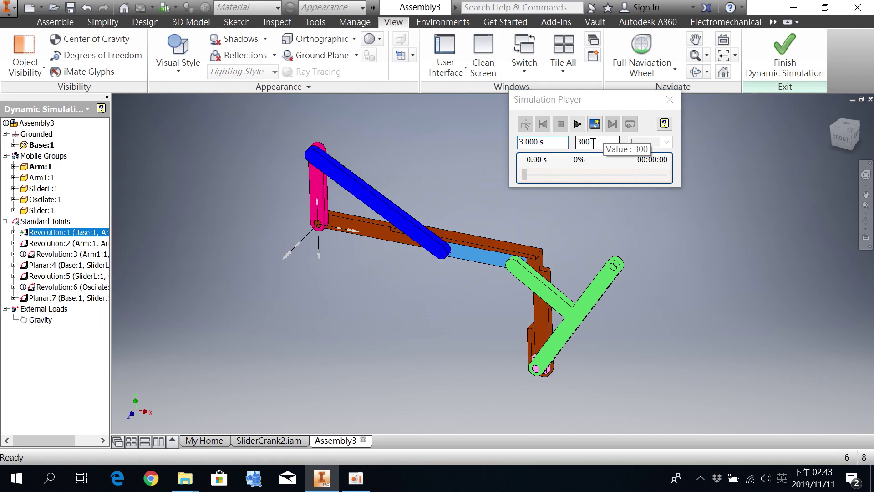
double_click(592, 142)
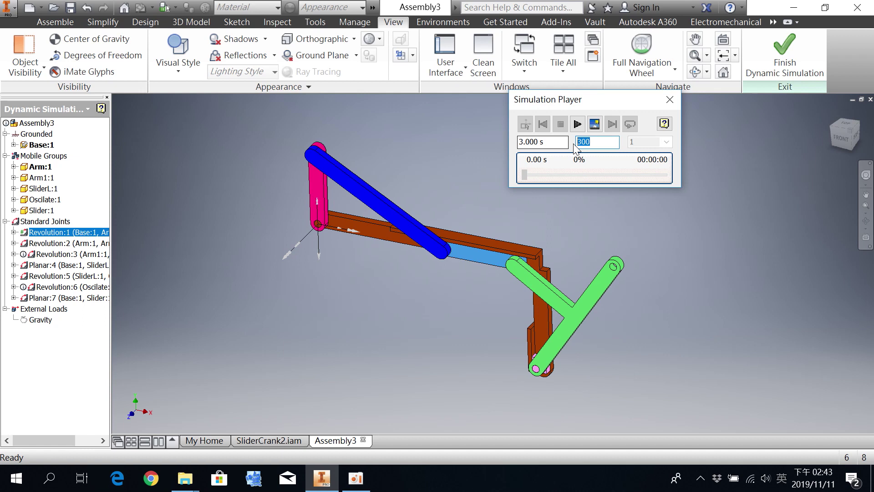
text(30)
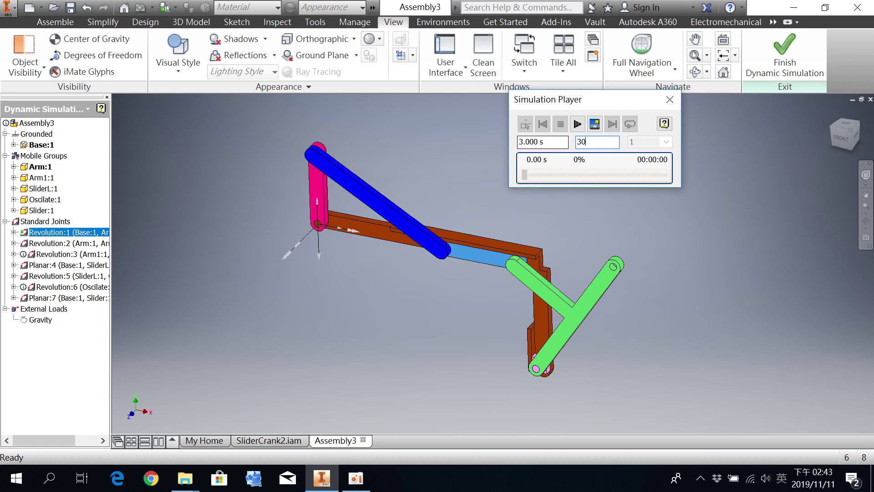
Set the simulation's number of images to 90 and run the simulation.
double_click(593, 144)
text(90)
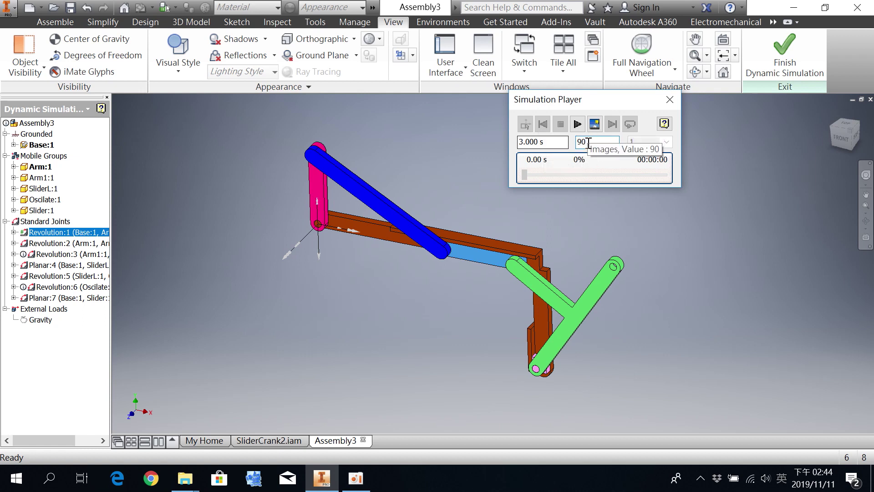
click(557, 144)
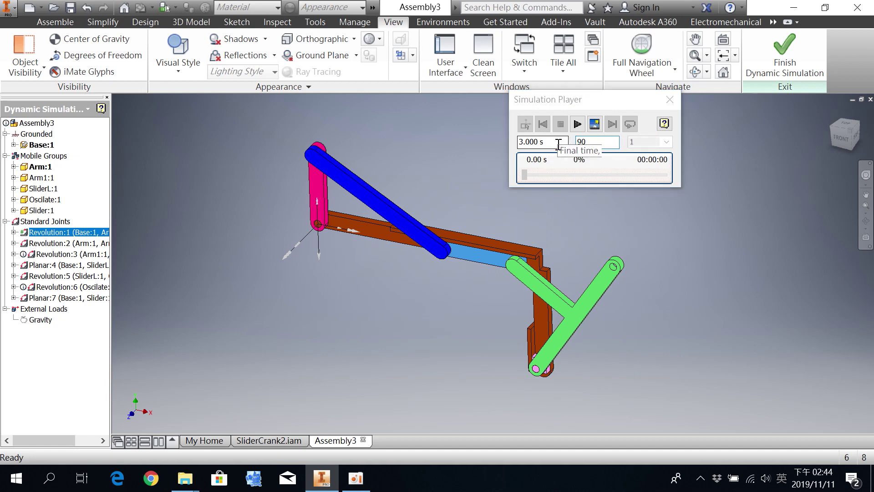
click(593, 142)
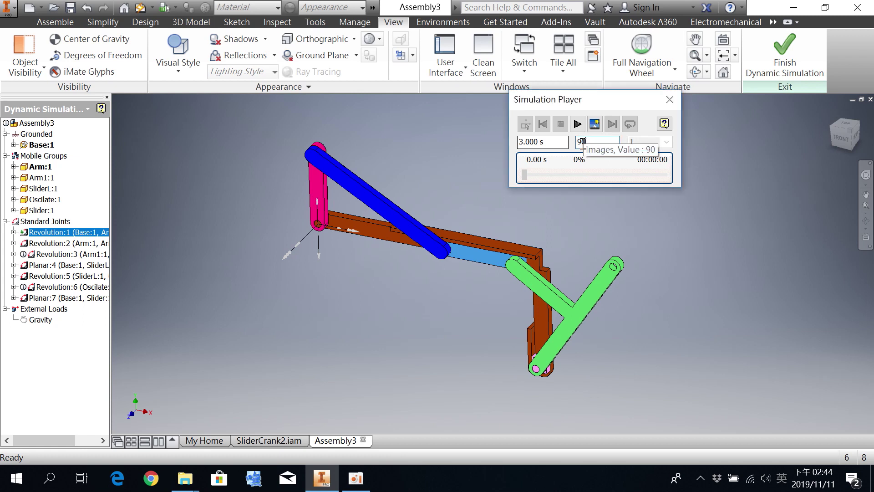
click(579, 142)
drag(597, 142, 572, 142)
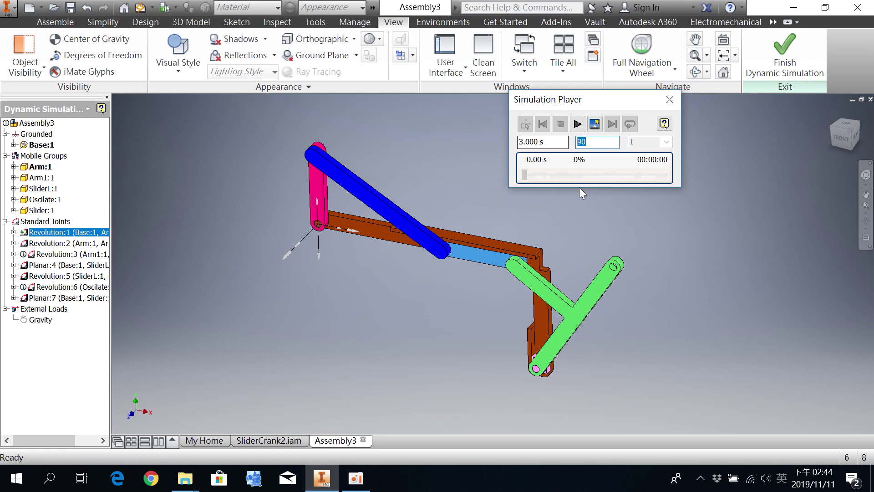
click(590, 145)
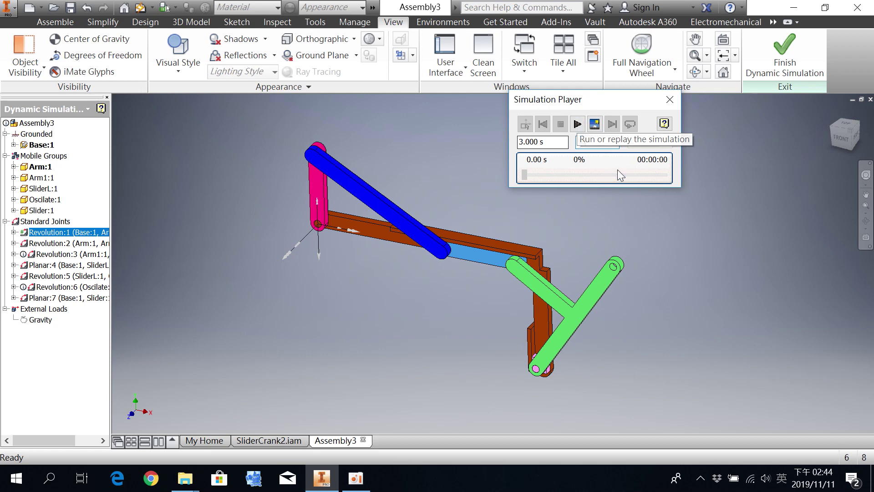
click(578, 124)
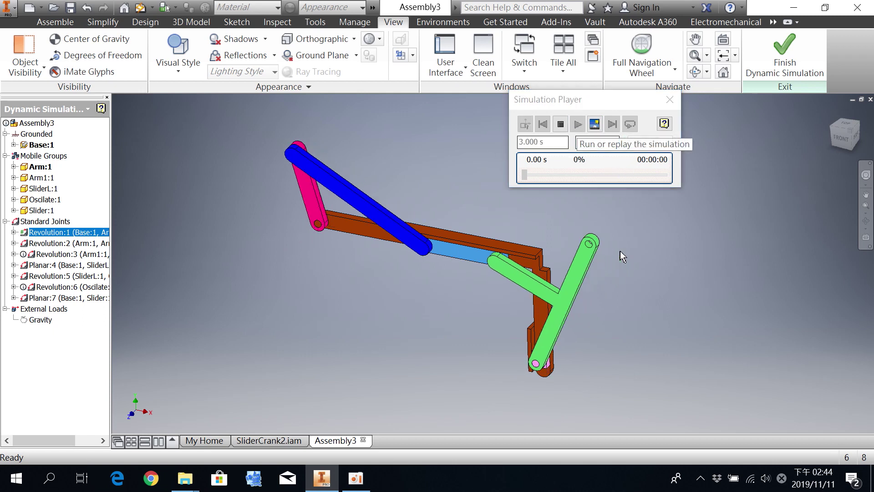